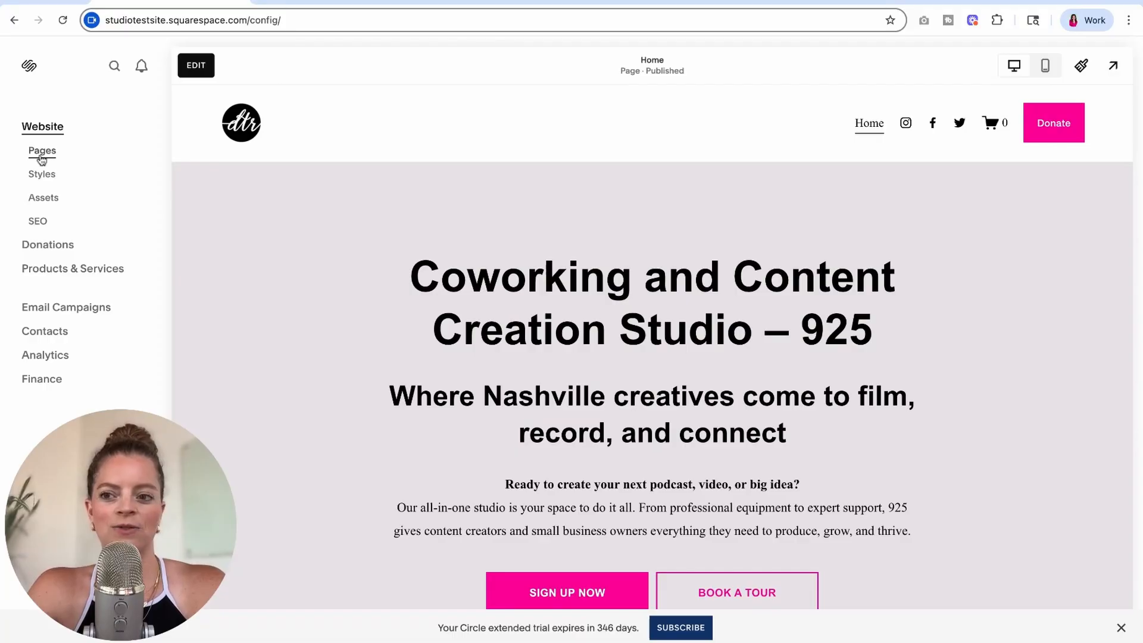
- Add a dropdown named About to the website's main navigation and place the Home page above it
{"action": "left_click", "coordinate": [41, 152]}
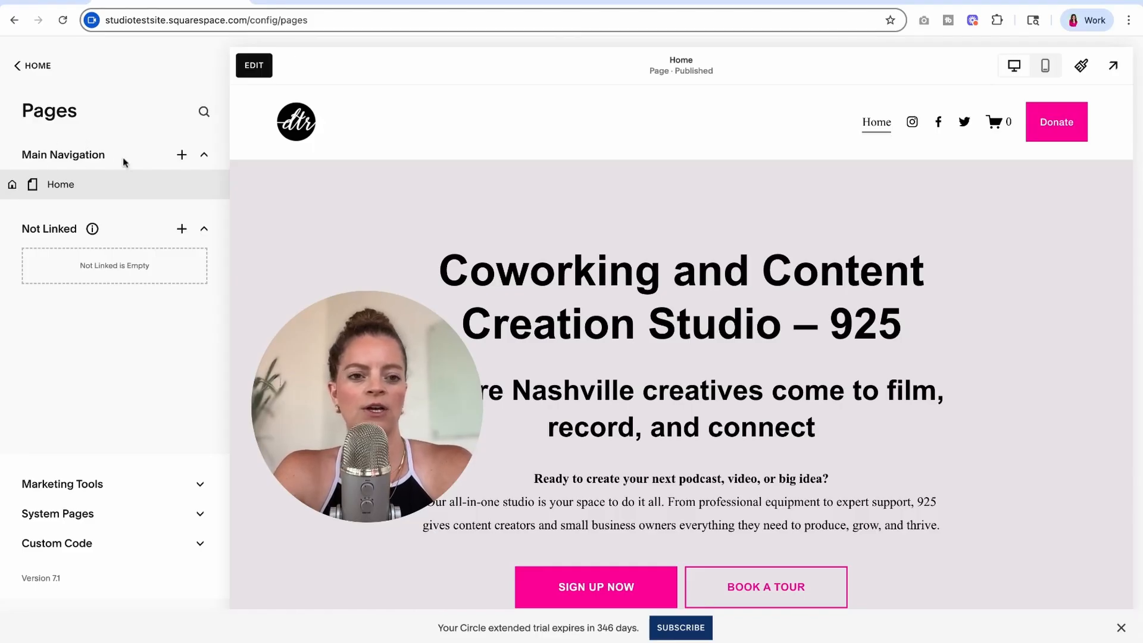
{"action": "left_click", "coordinate": [182, 156]}
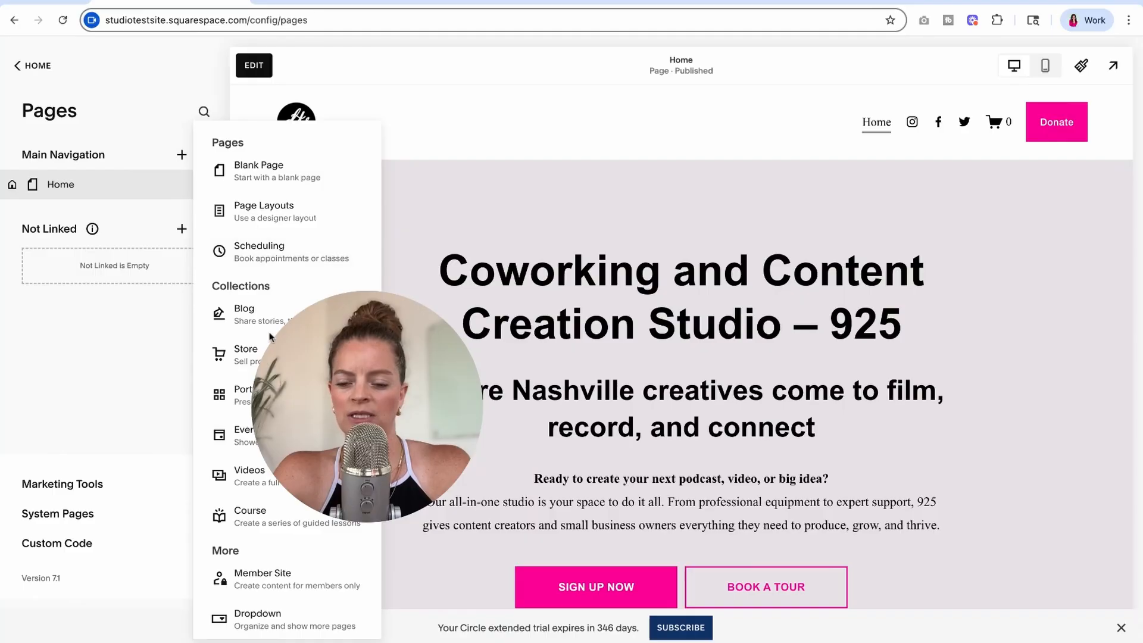
{"action": "left_click", "coordinate": [341, 413]}
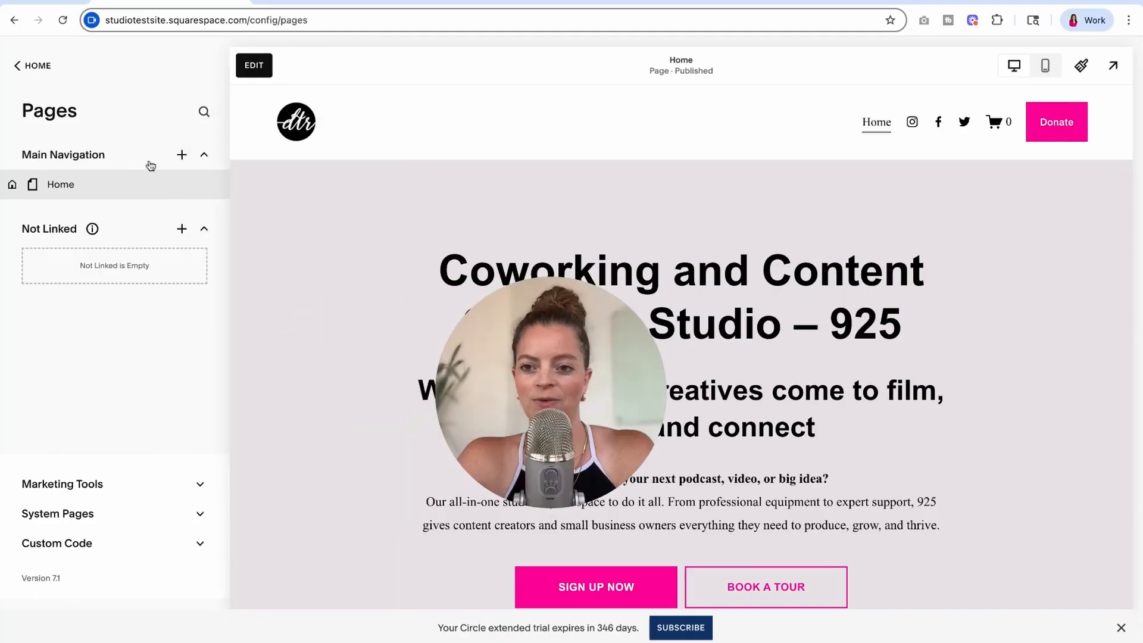
{"action": "left_click", "coordinate": [181, 154]}
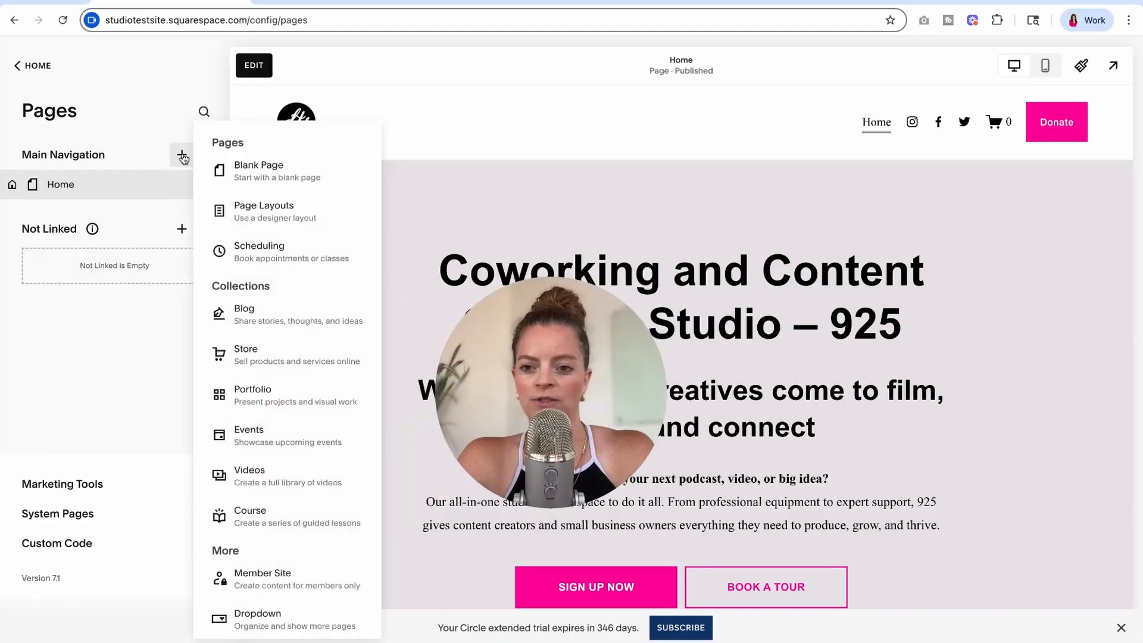
{"action": "scroll", "coordinate": [280, 406], "scroll_direction": "down", "scroll_amount": 2}
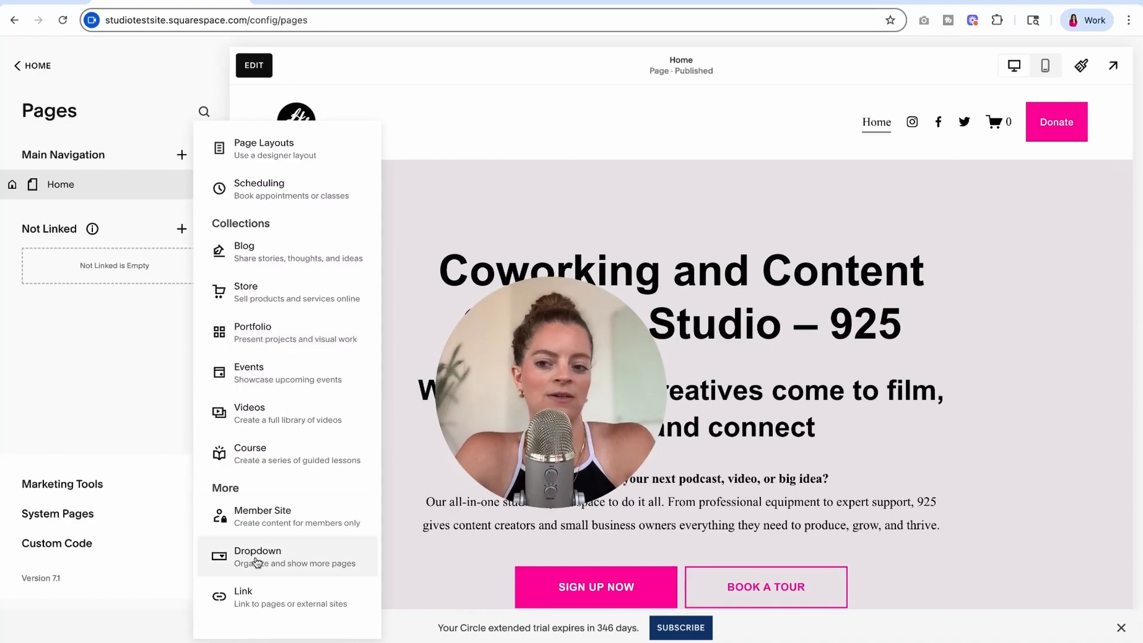
{"action": "left_click", "coordinate": [280, 557]}
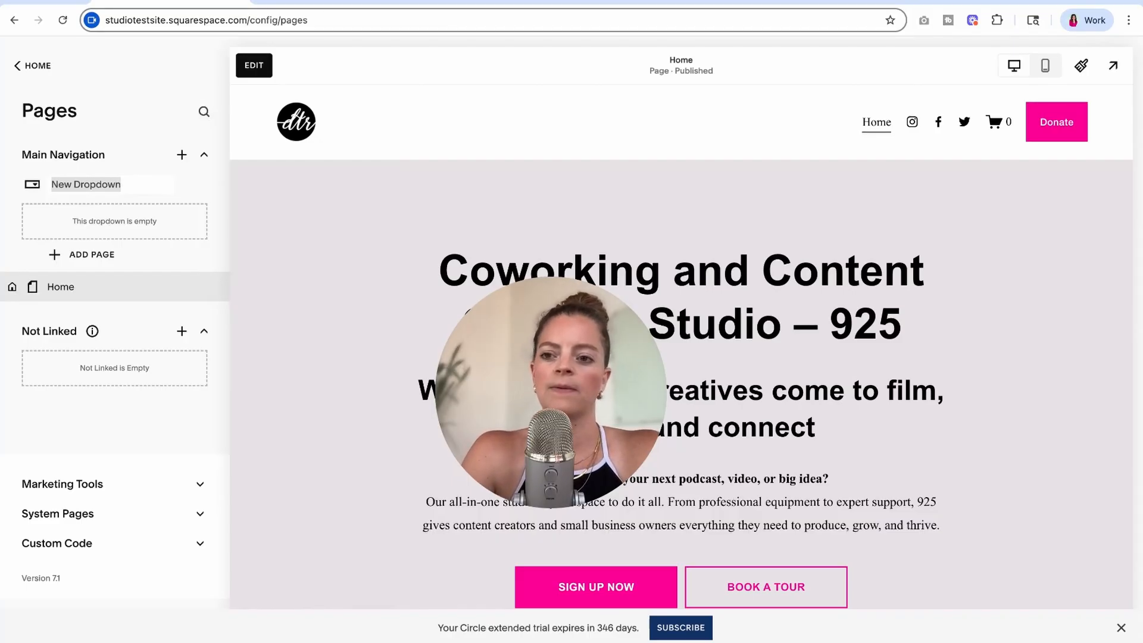
{"action": "type", "text": "About"}
{"action": "key", "text": "Return"}
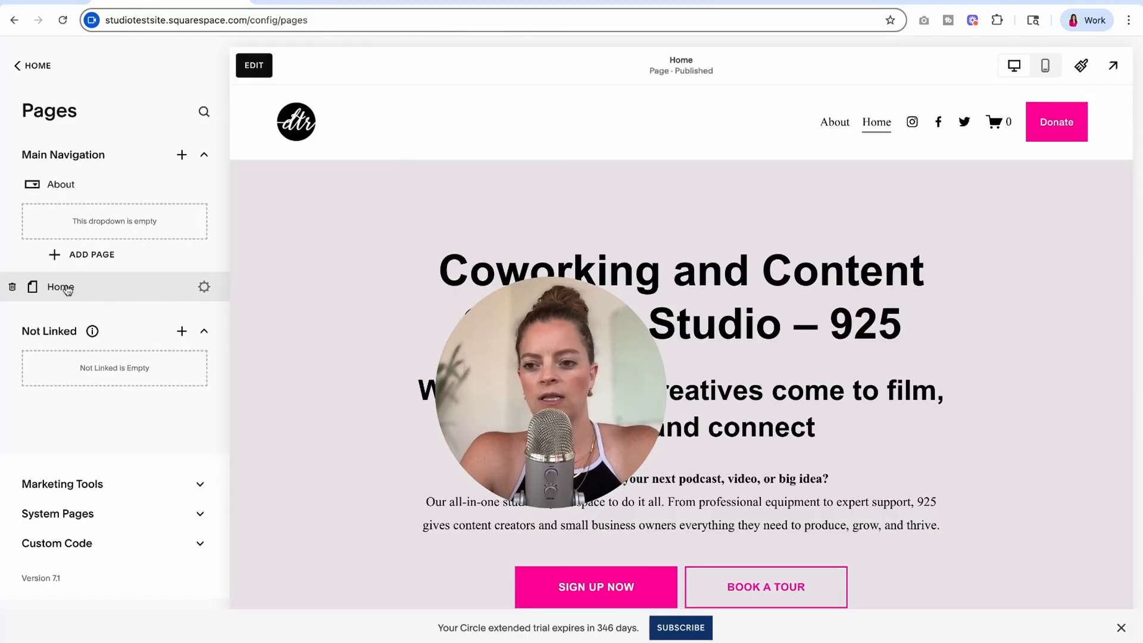
{"action": "left_click_drag", "start_coordinate": [68, 289], "coordinate": [68, 179]}
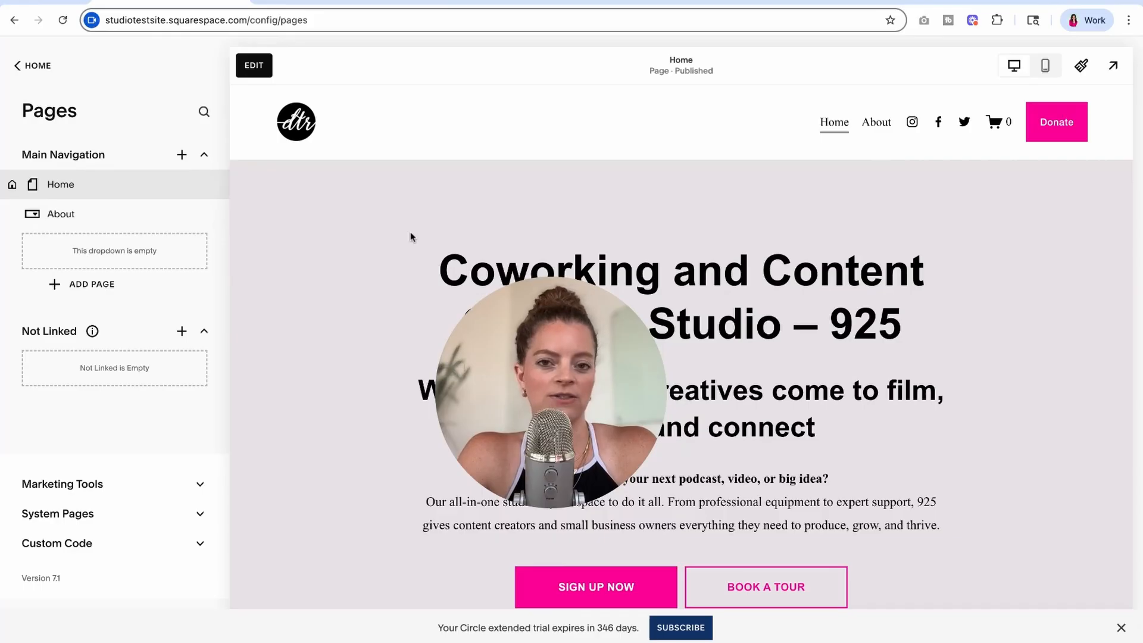
- Add a blank page named About the Studio inside the About dropdown
{"action": "left_click", "coordinate": [112, 285]}
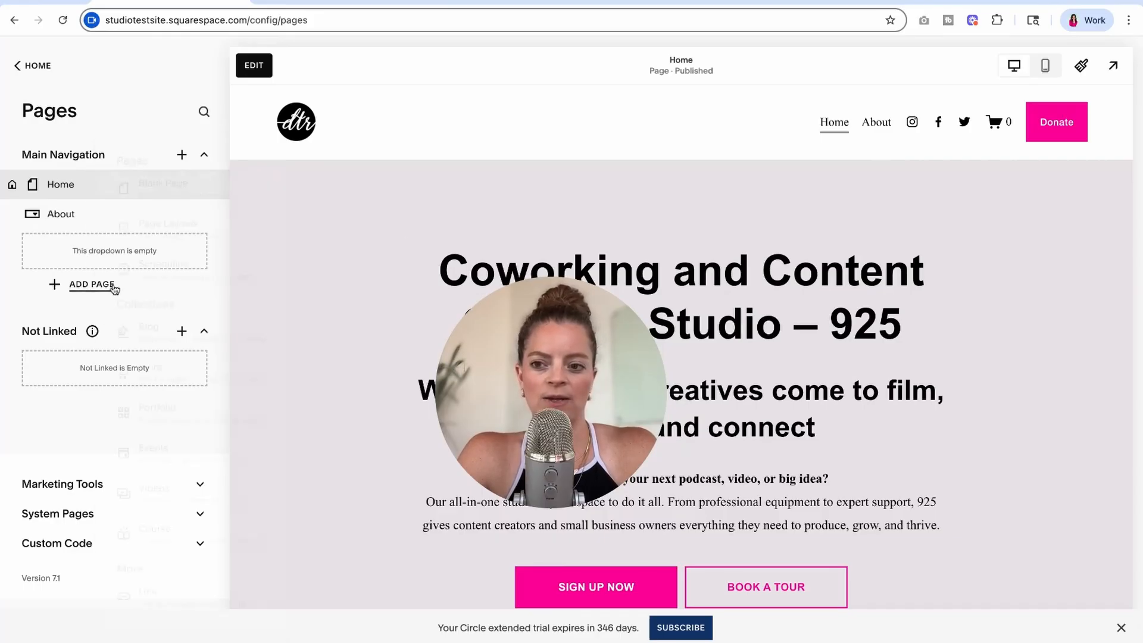
{"action": "left_click", "coordinate": [156, 185]}
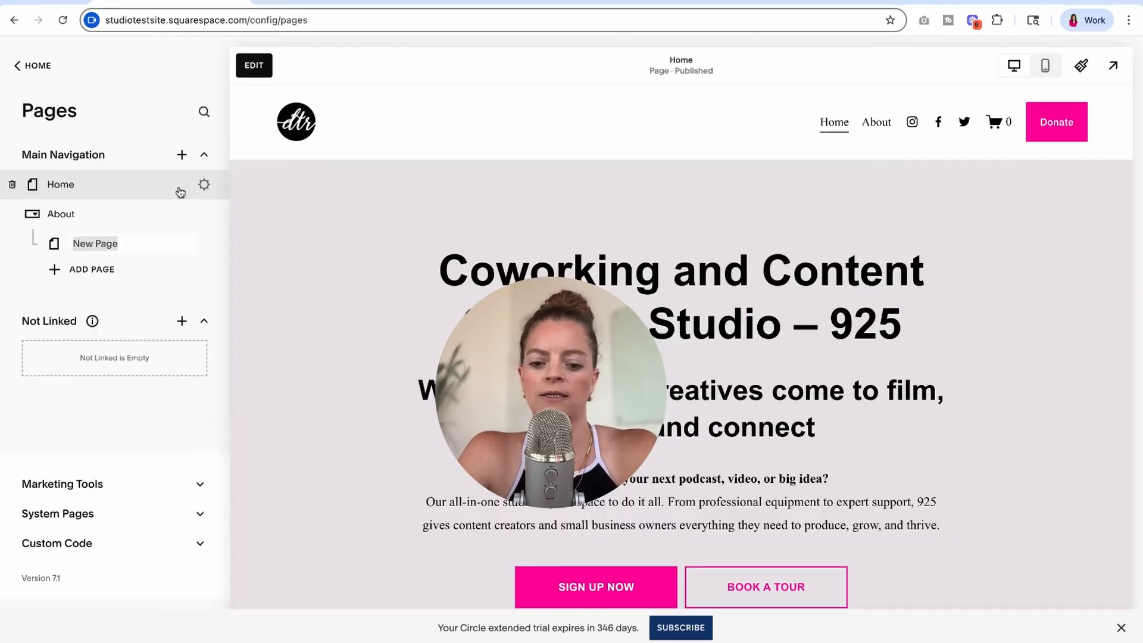
{"action": "type", "text": "About the St"}
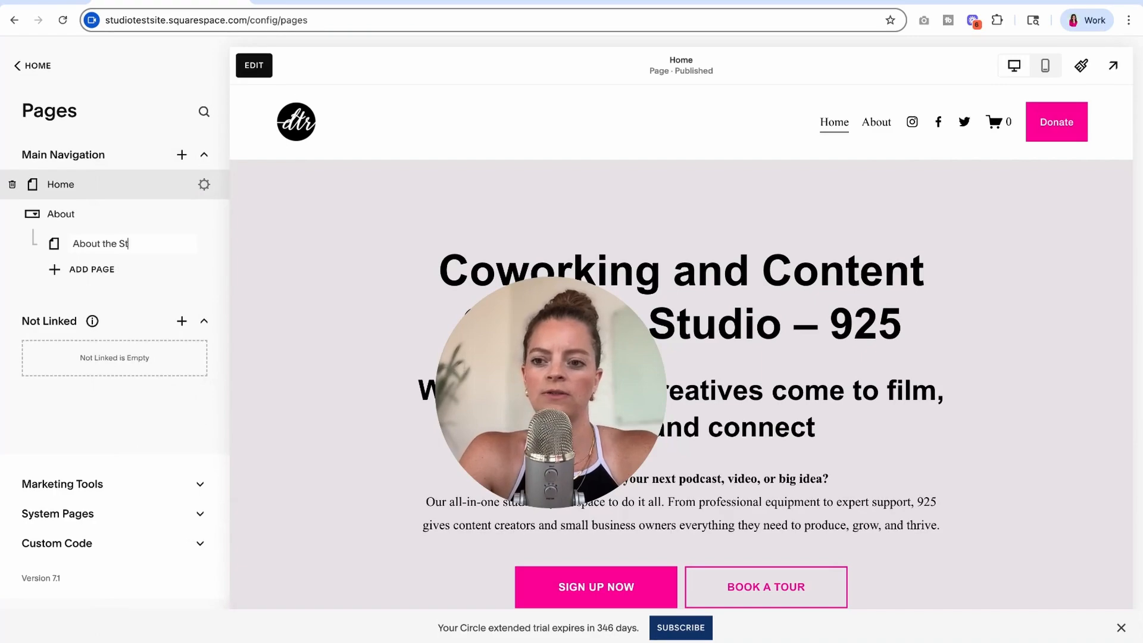
{"action": "type", "text": "udio"}
{"action": "key", "text": "Return"}
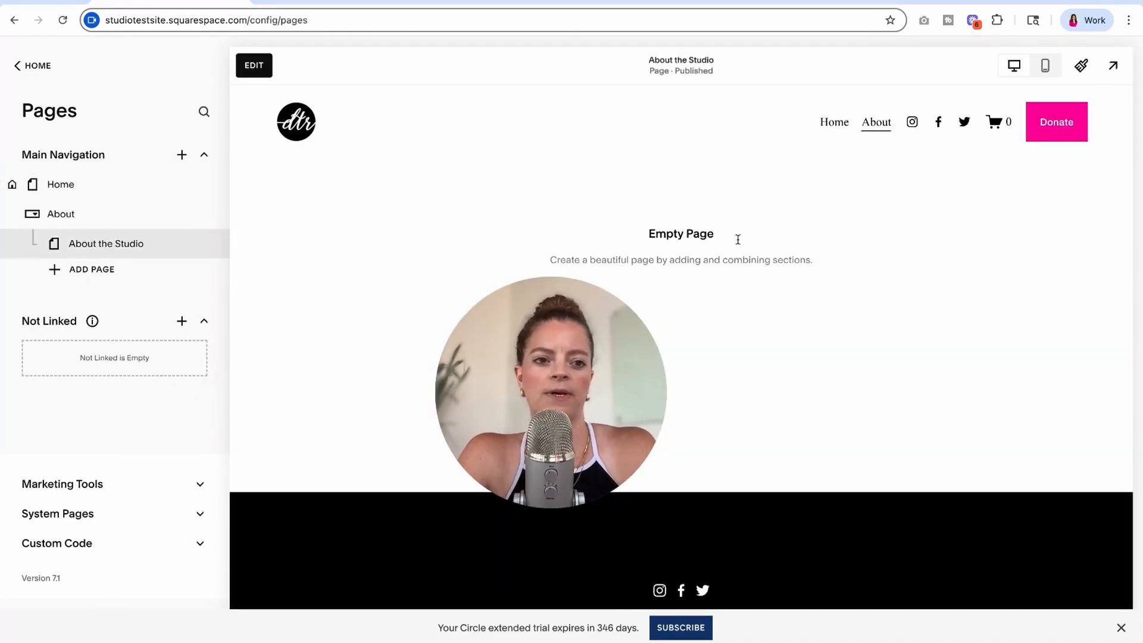
- Add a link titled About the Owner to the About dropdown, pointing to the owner's external website URL, and save it
{"action": "left_click", "coordinate": [95, 274]}
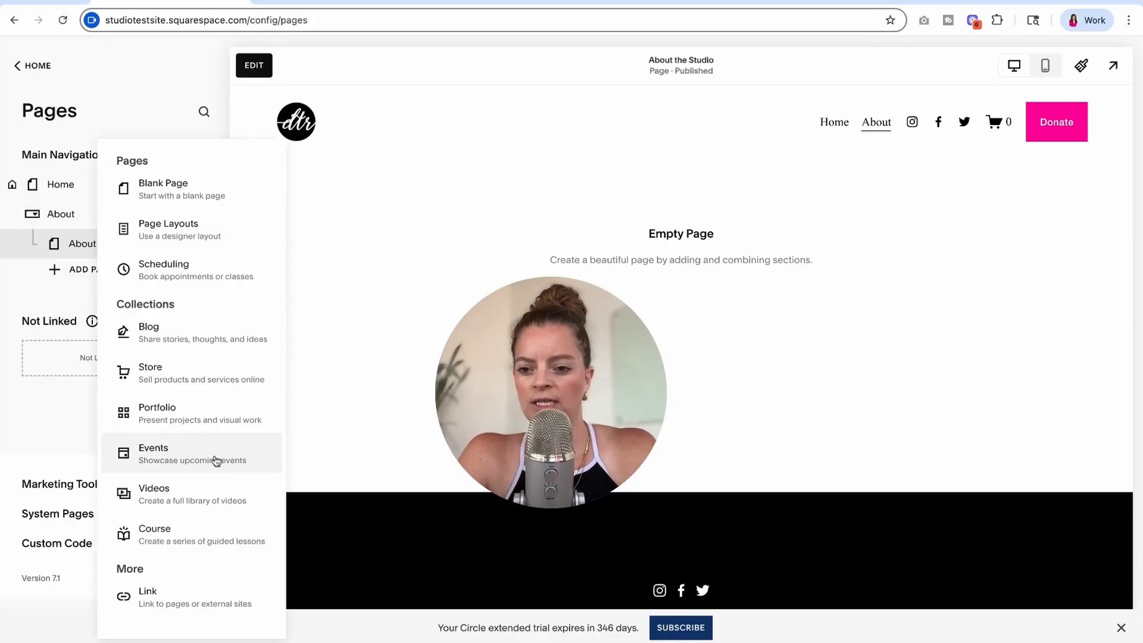
{"action": "left_click", "coordinate": [177, 599]}
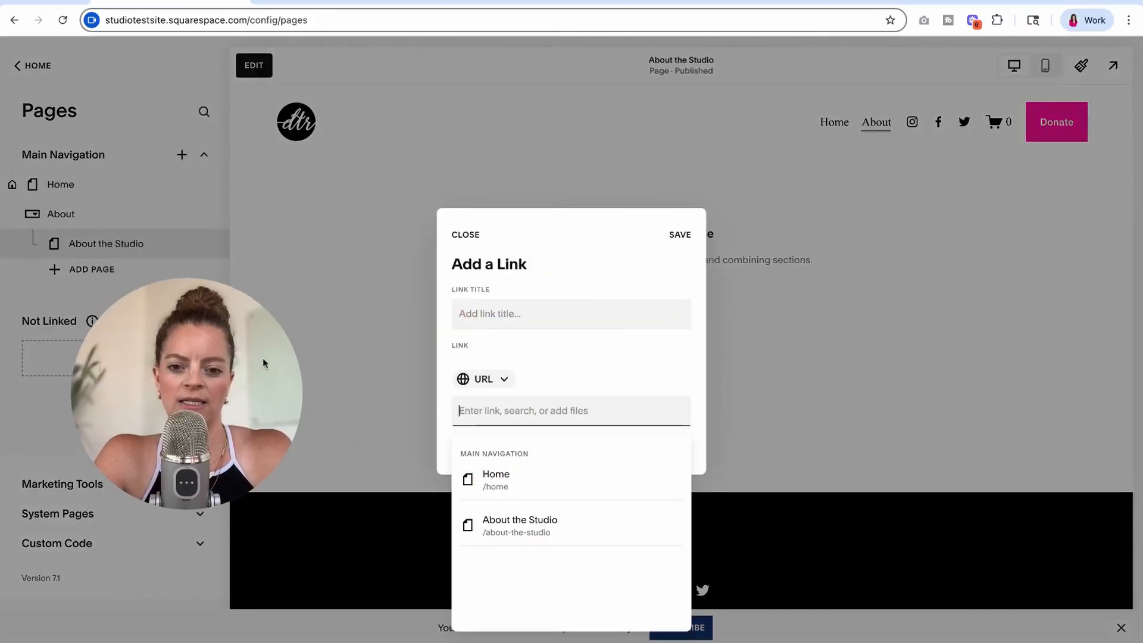
{"action": "left_click", "coordinate": [494, 313]}
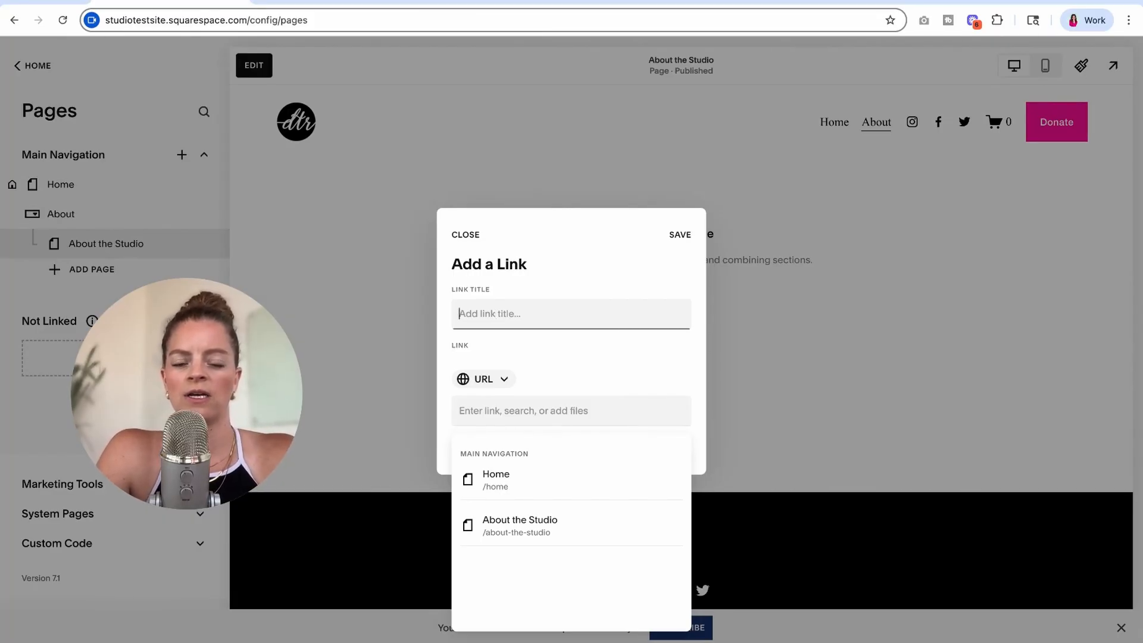
{"action": "type", "text": "Abou"}
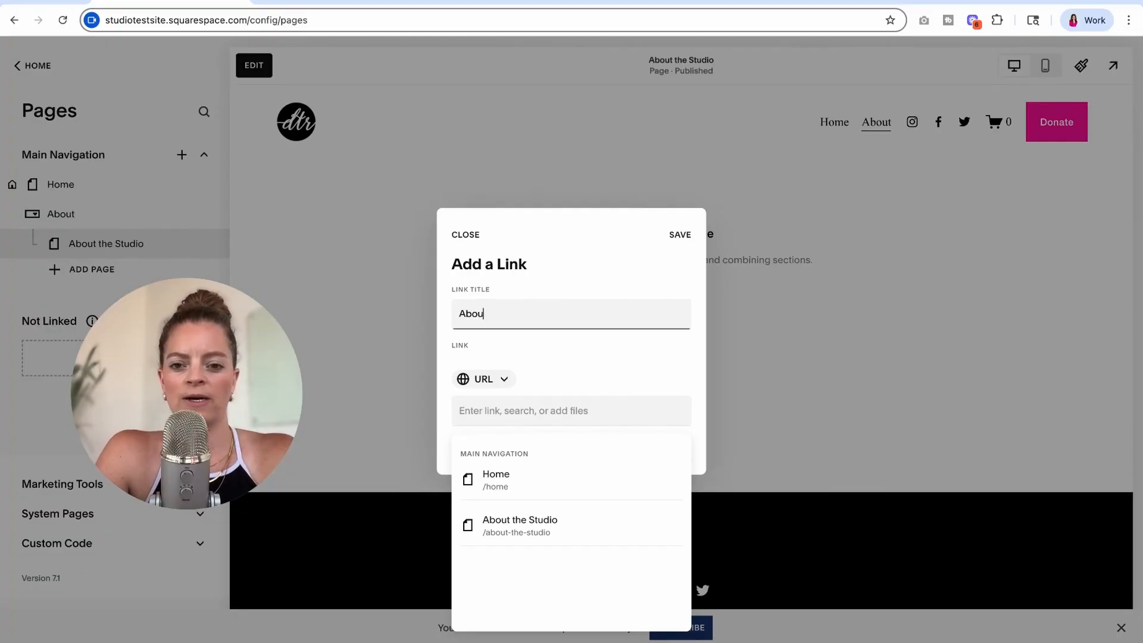
{"action": "type", "text": "t the Owner"}
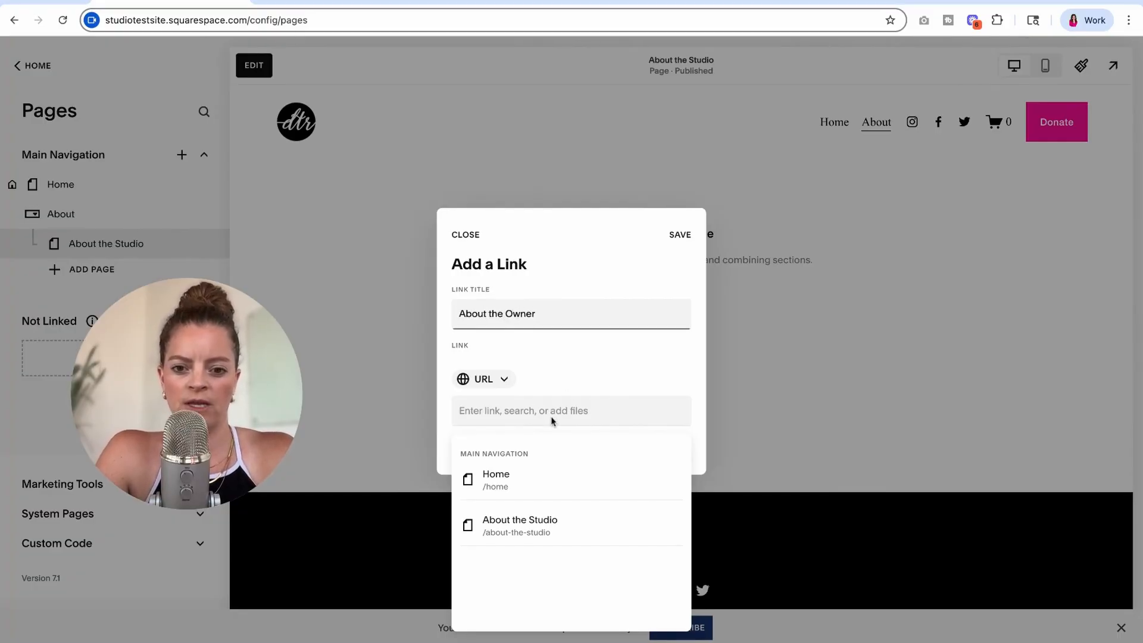
{"action": "left_click", "coordinate": [552, 421]}
{"action": "type", "text": "www.katherineforbes.com"}
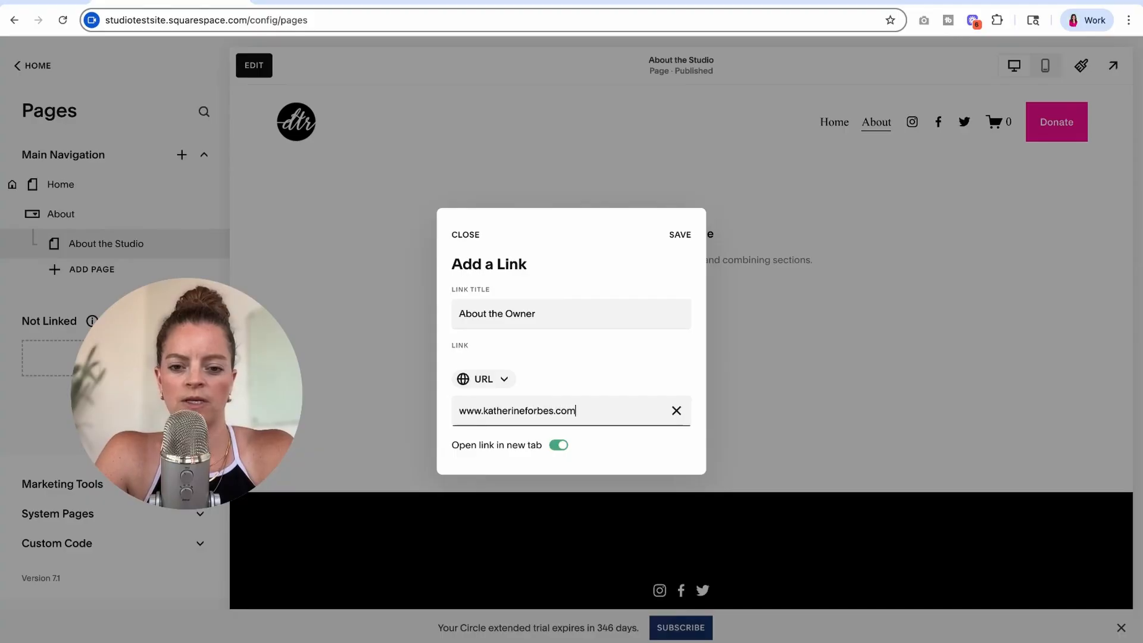
{"action": "key", "text": "Tab"}
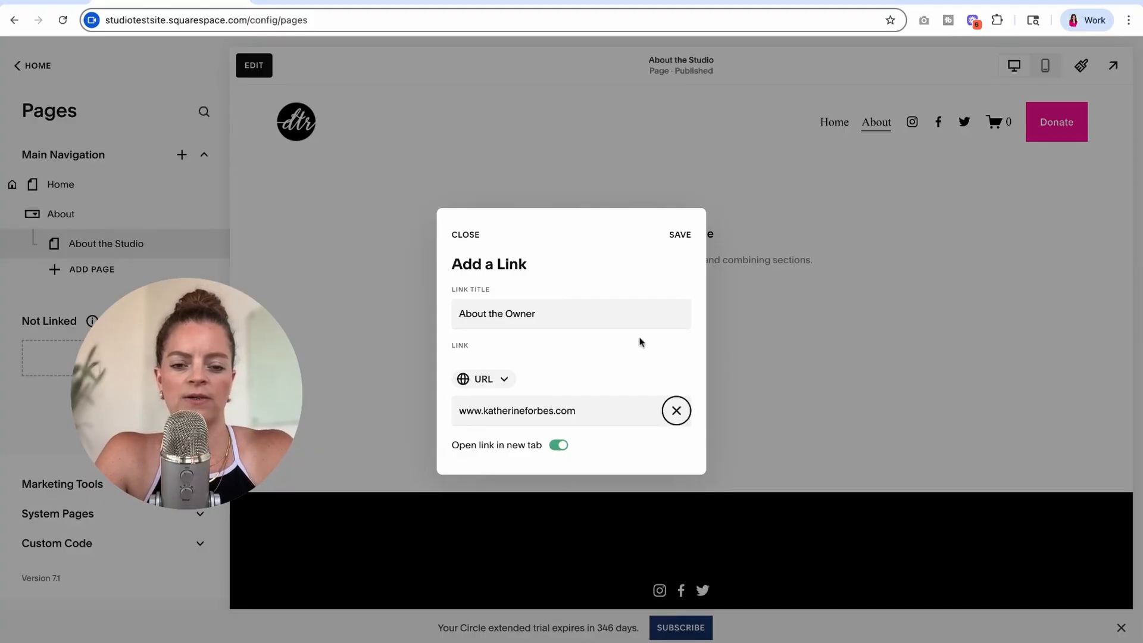
{"action": "left_click", "coordinate": [677, 239]}
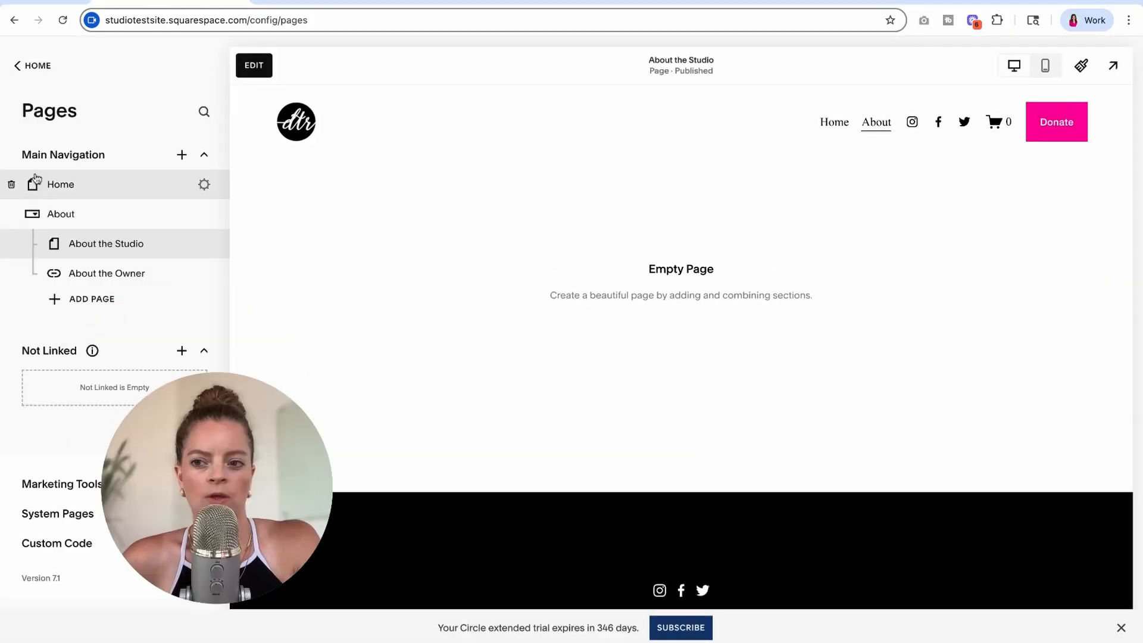
- Test the About dropdown from the Home page preview by opening its About the Studio and About the Owner entries
{"action": "left_click", "coordinate": [72, 185]}
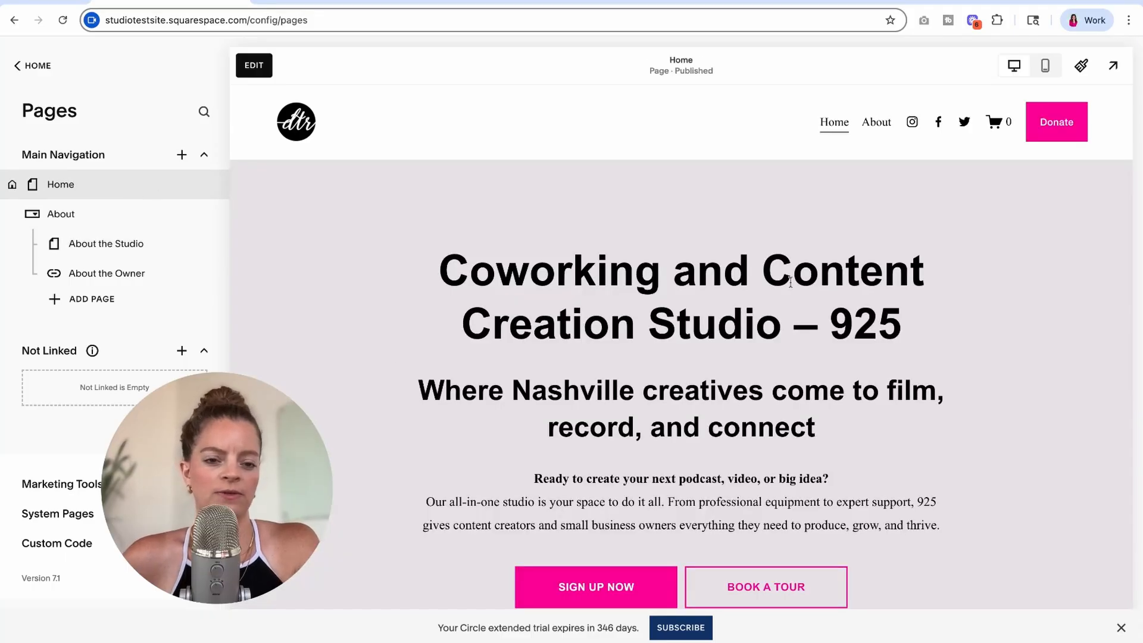
{"action": "mouse_move", "coordinate": [876, 131]}
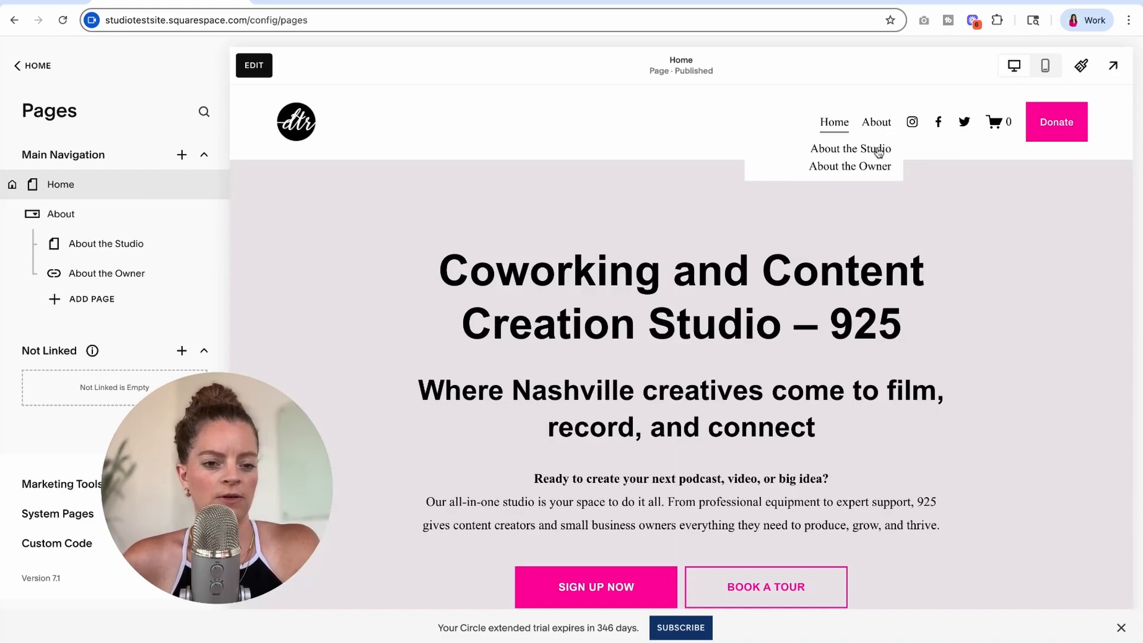
{"action": "left_click", "coordinate": [851, 150]}
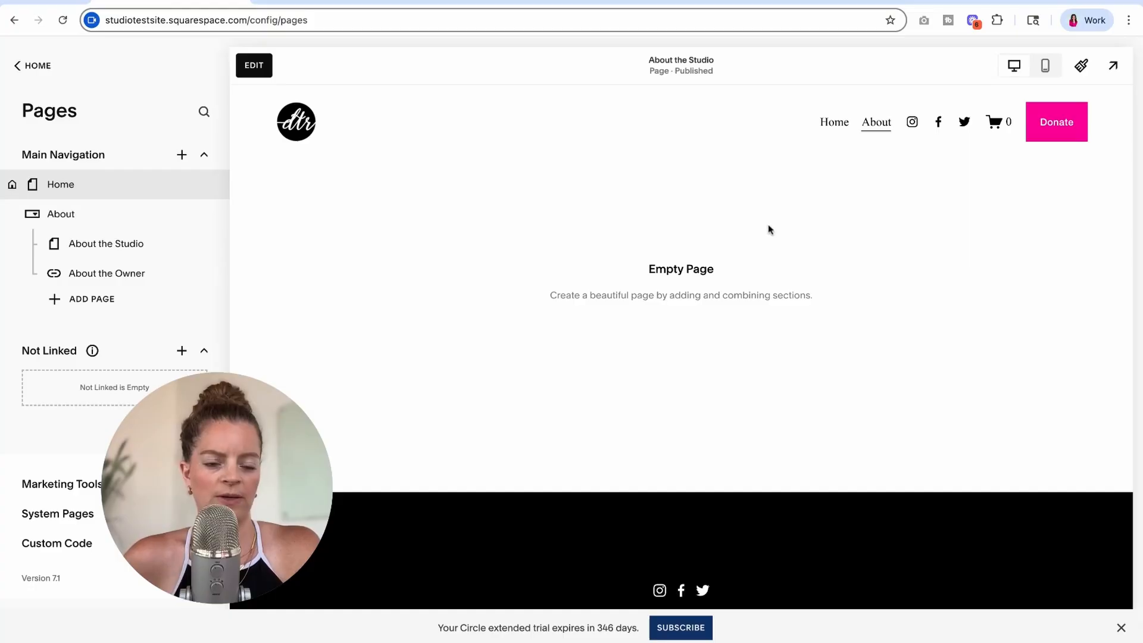
{"action": "mouse_move", "coordinate": [875, 134]}
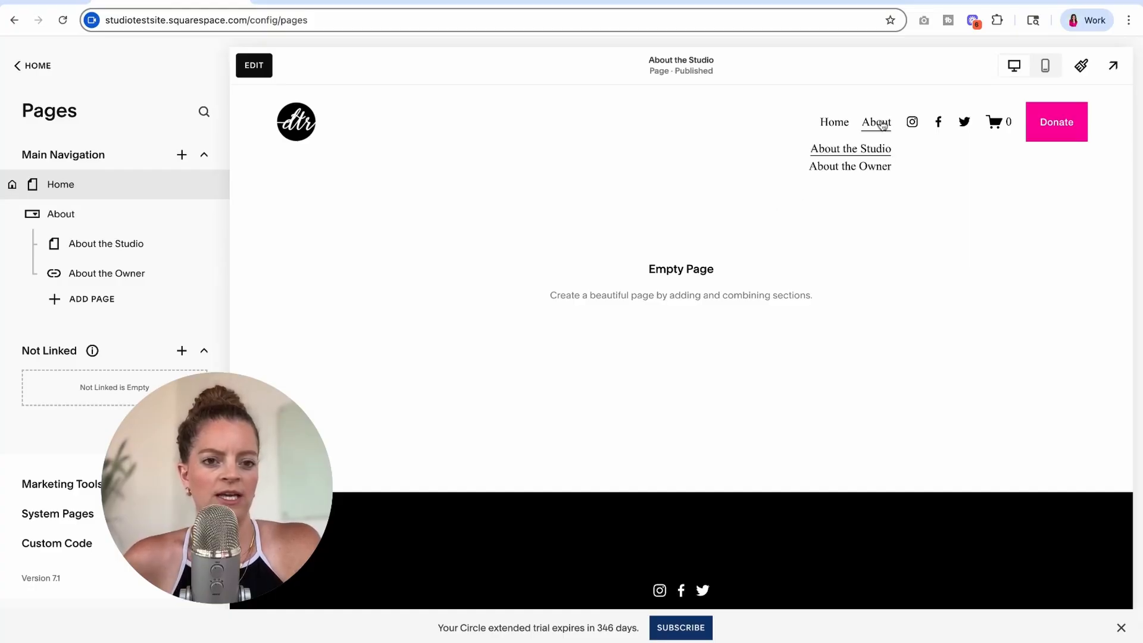
{"action": "left_click", "coordinate": [876, 170]}
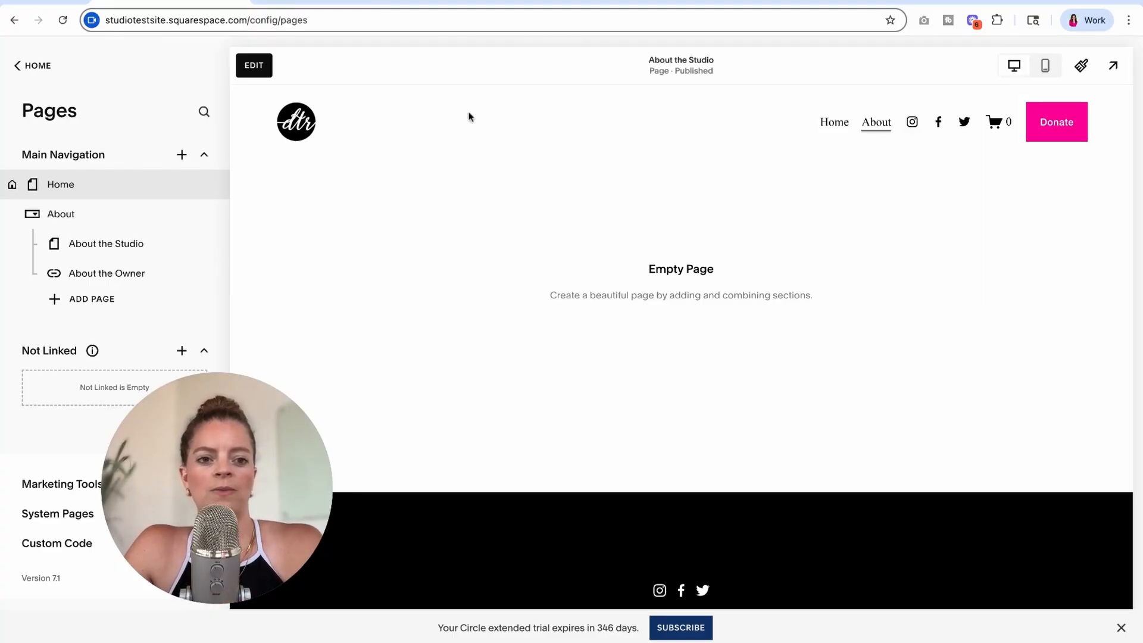
- Add another dropdown named Blog to the main navigation
{"action": "left_click", "coordinate": [182, 155]}
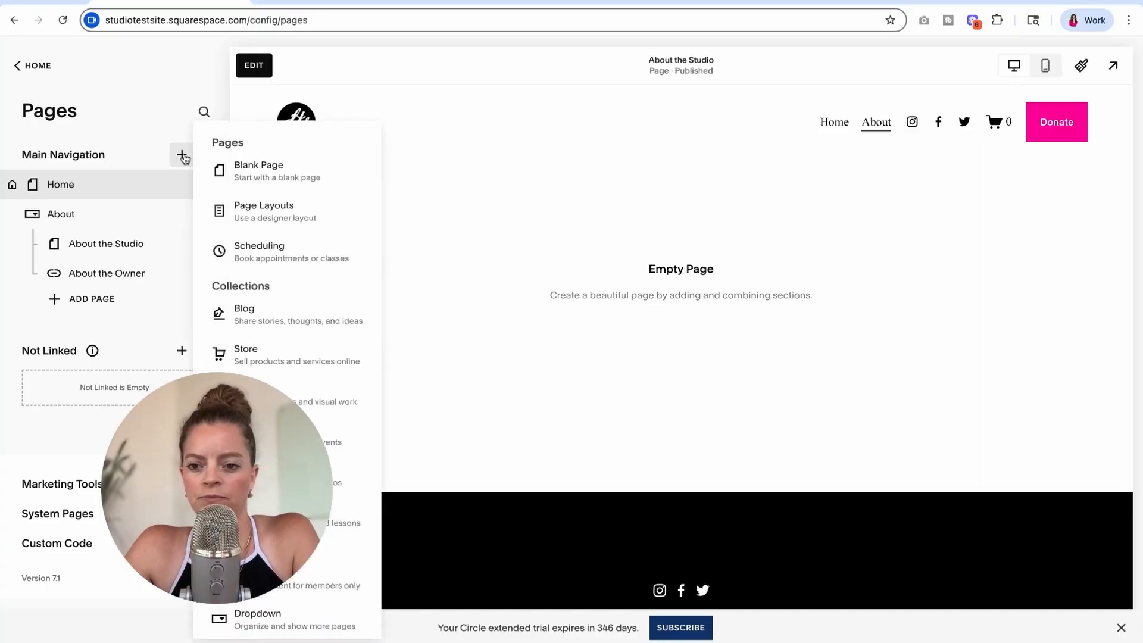
{"action": "left_click", "coordinate": [302, 627]}
{"action": "type", "text": "Blog"}
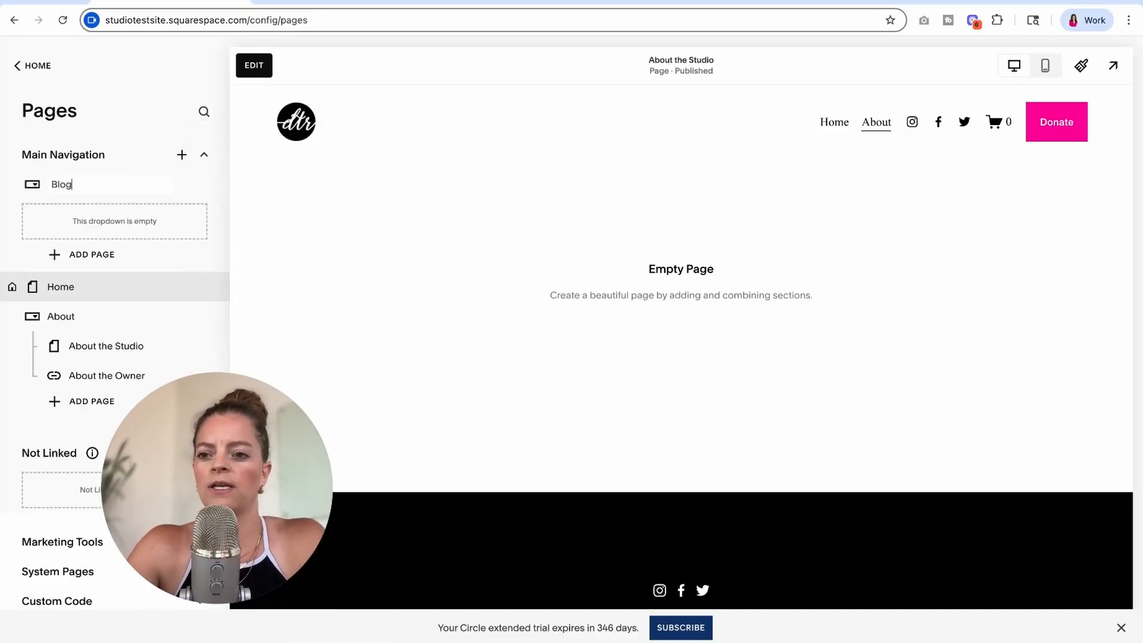
{"action": "key", "text": "Return"}
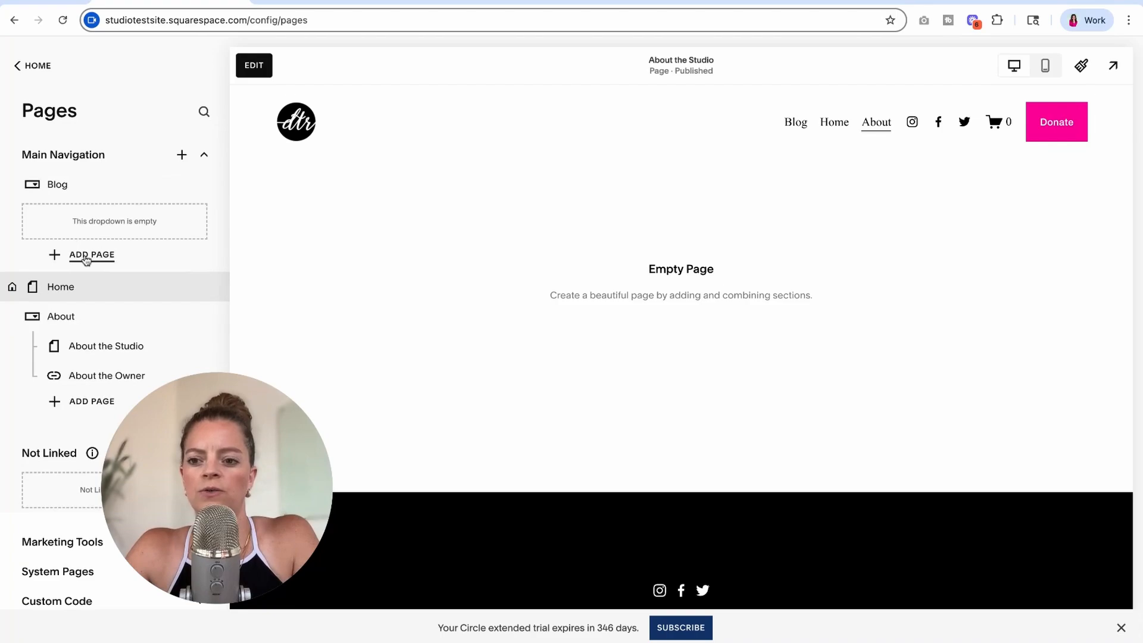
{"action": "left_click", "coordinate": [80, 255]}
{"action": "key", "text": "Escape"}
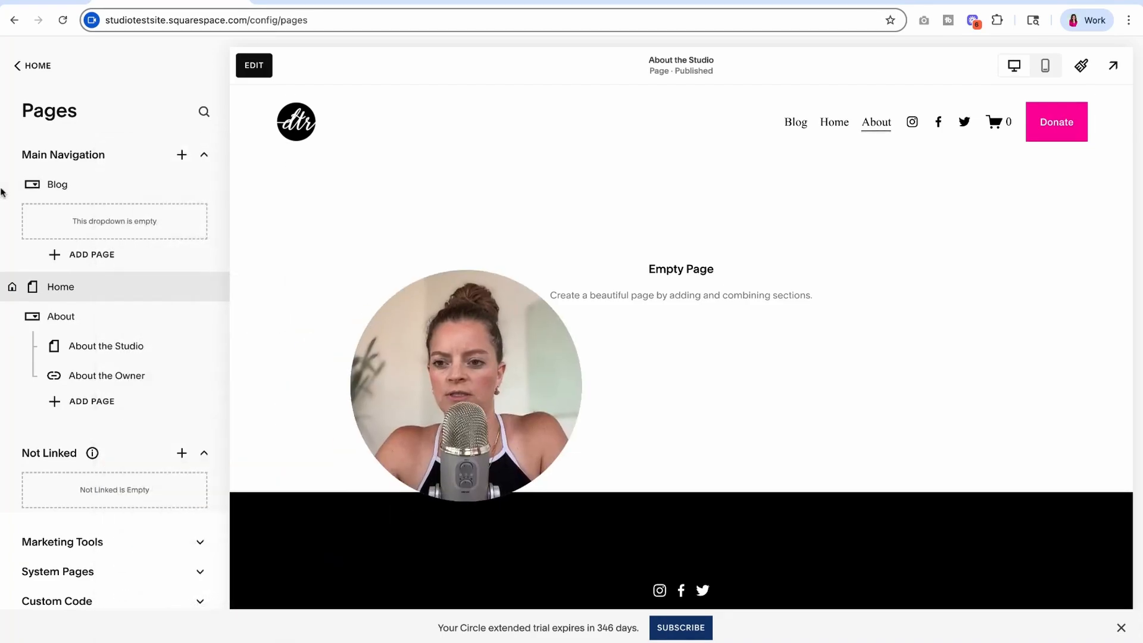
{"action": "left_click", "coordinate": [81, 255]}
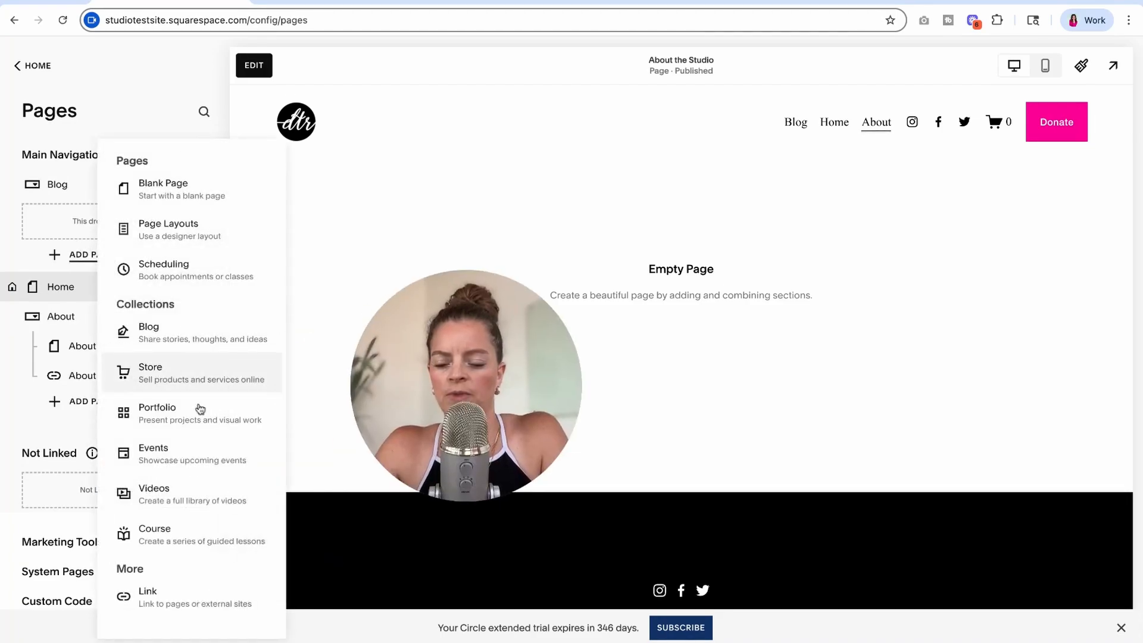
{"action": "left_click", "coordinate": [185, 598]}
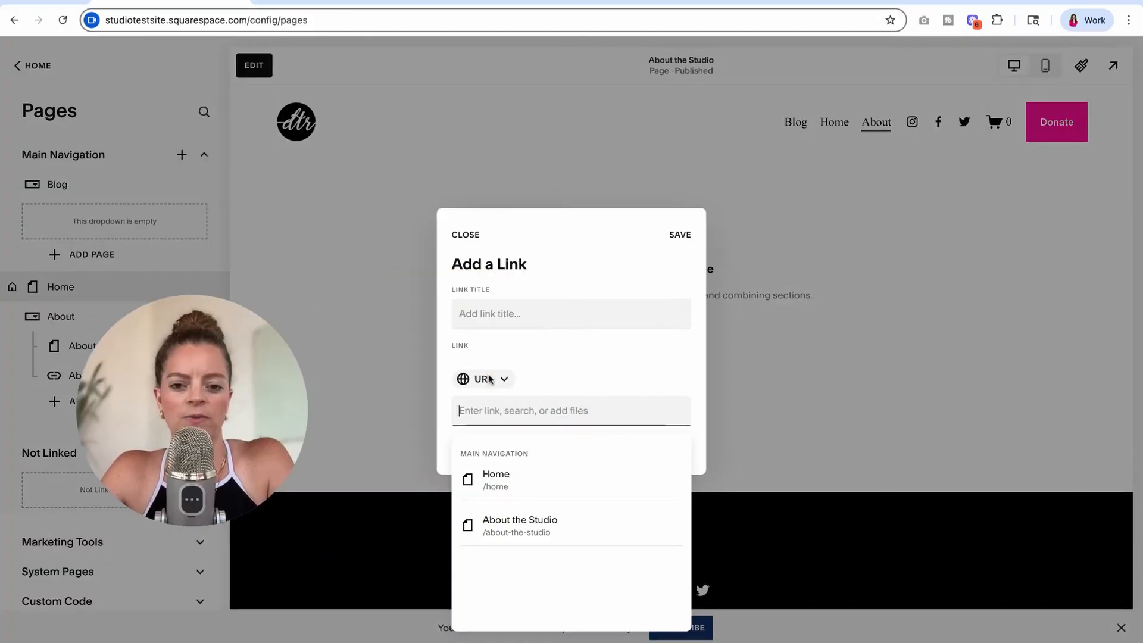
{"action": "left_click", "coordinate": [558, 304]}
{"action": "left_click", "coordinate": [555, 308]}
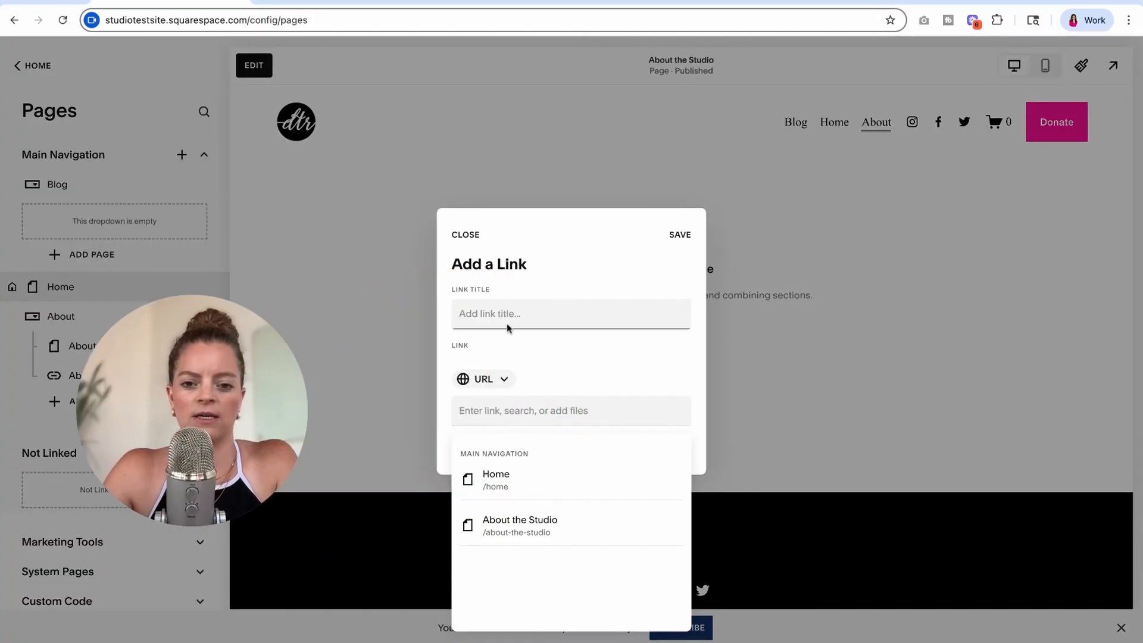
{"action": "left_click", "coordinate": [498, 342]}
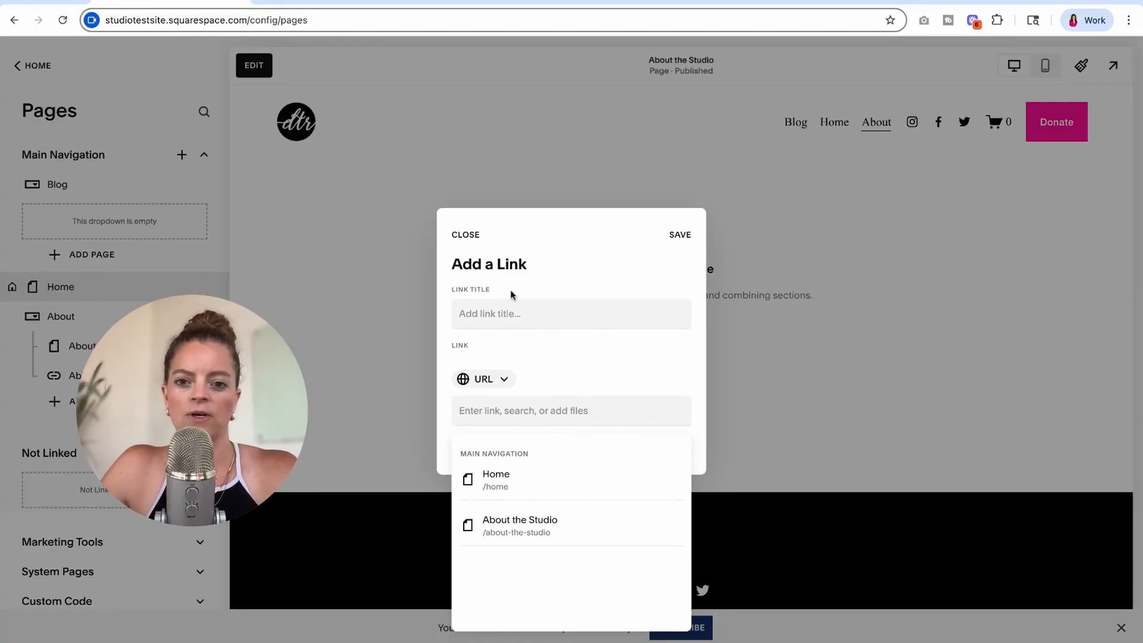
{"action": "left_click", "coordinate": [465, 235]}
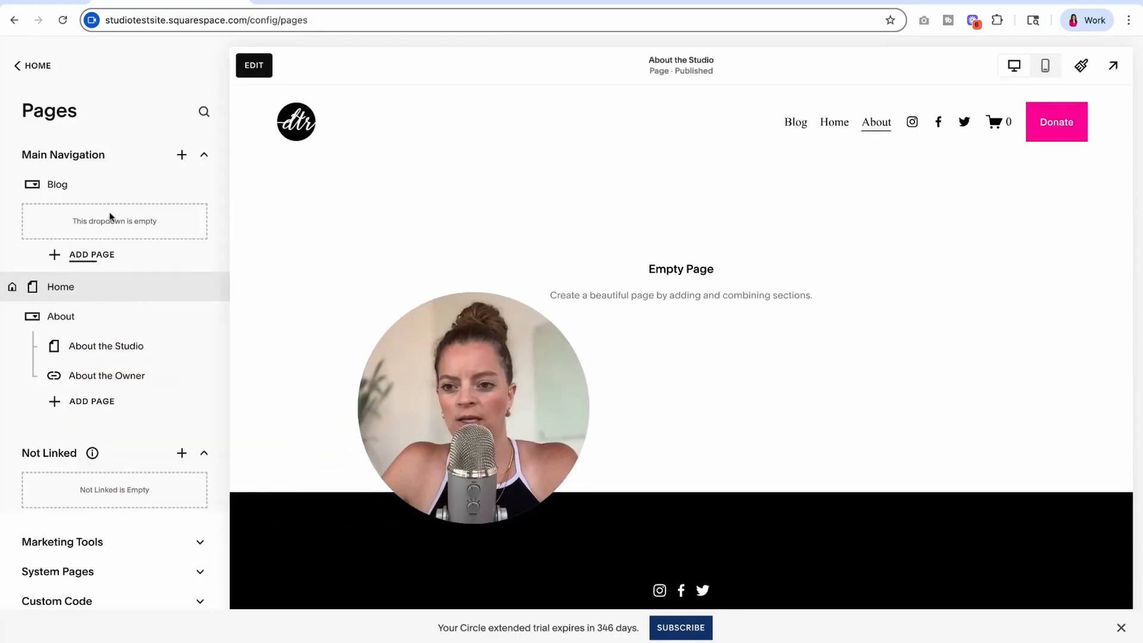
- Compare the page types that can be added inside the Blog dropdown with those available for the main navigation
{"action": "left_click", "coordinate": [92, 254]}
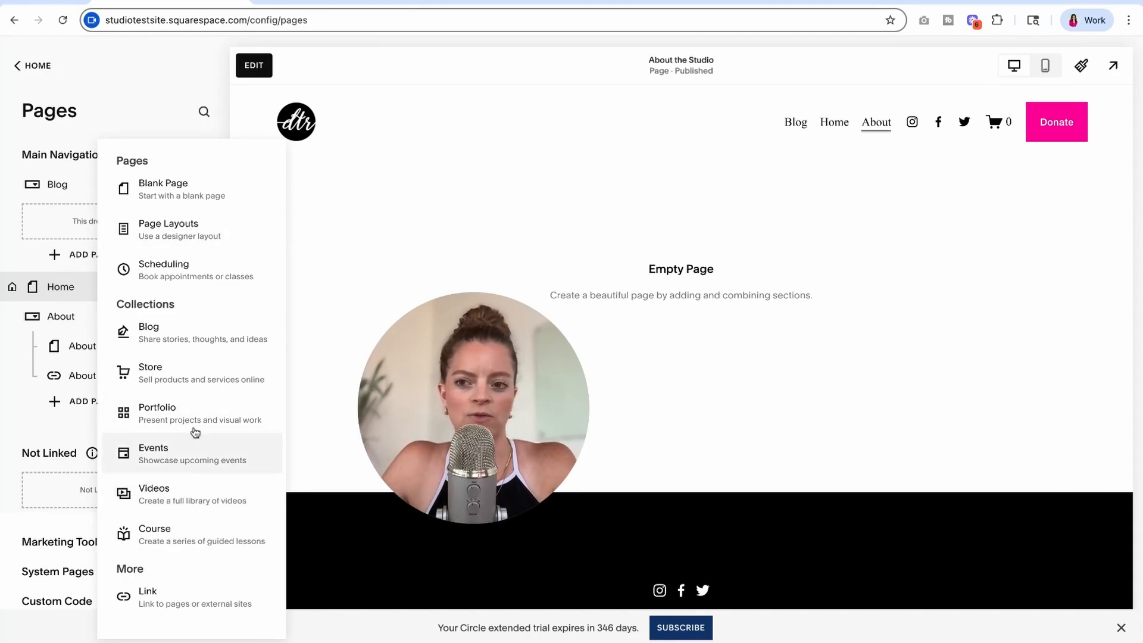
{"action": "left_click", "coordinate": [241, 161]}
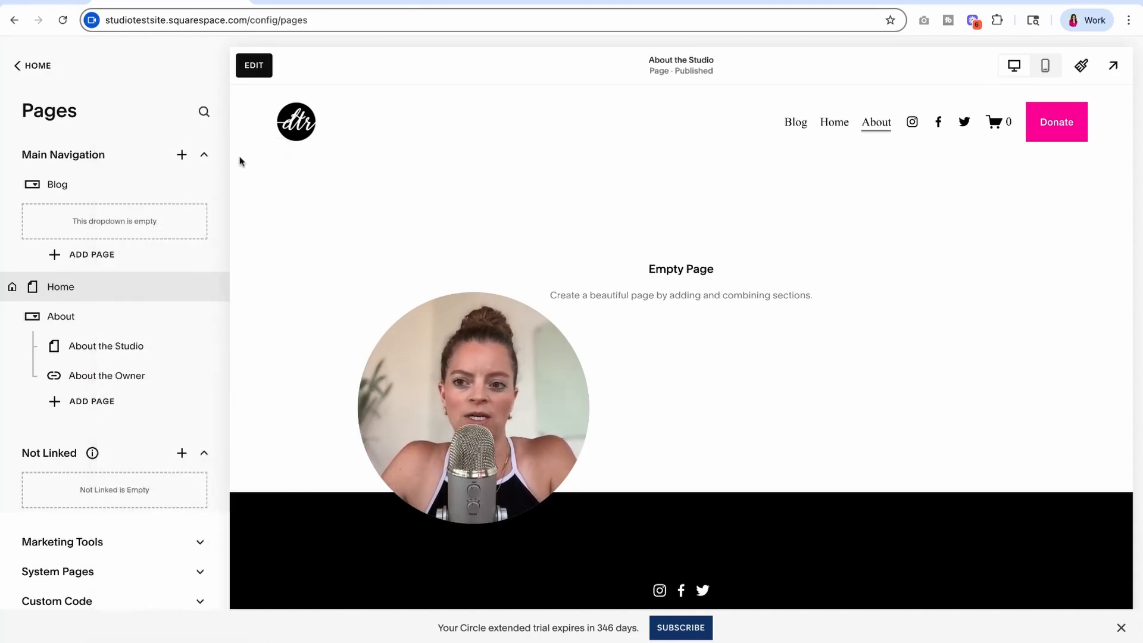
{"action": "left_click", "coordinate": [182, 154]}
{"action": "scroll", "coordinate": [276, 568], "scroll_direction": "down", "scroll_amount": 1}
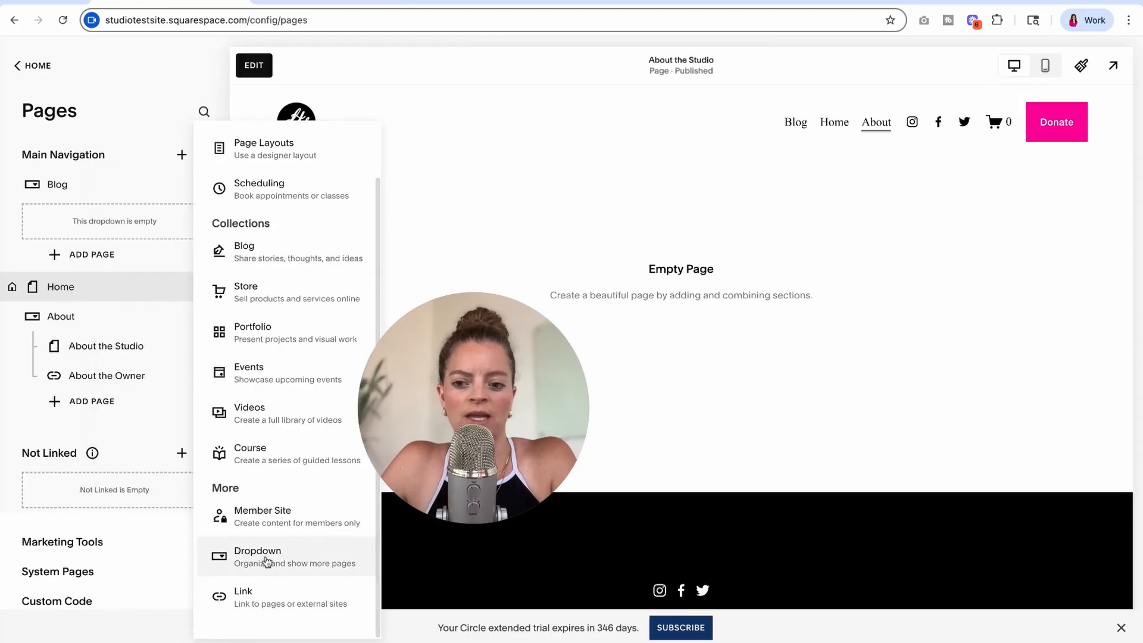
{"action": "left_click", "coordinate": [100, 151]}
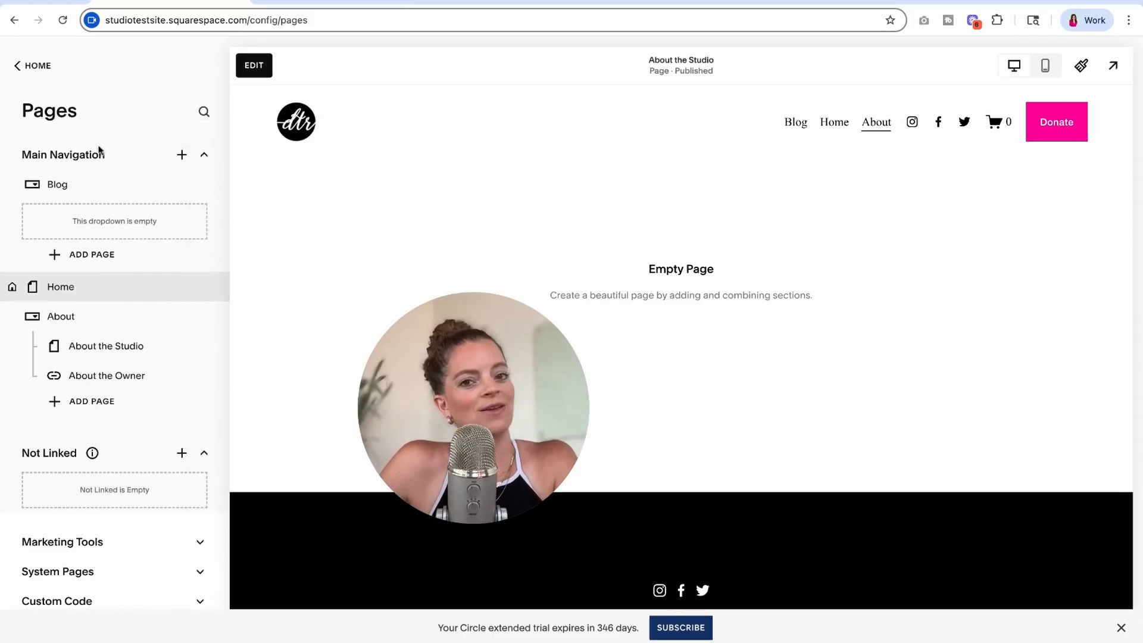
{"action": "triple_click", "coordinate": [22, 155]}
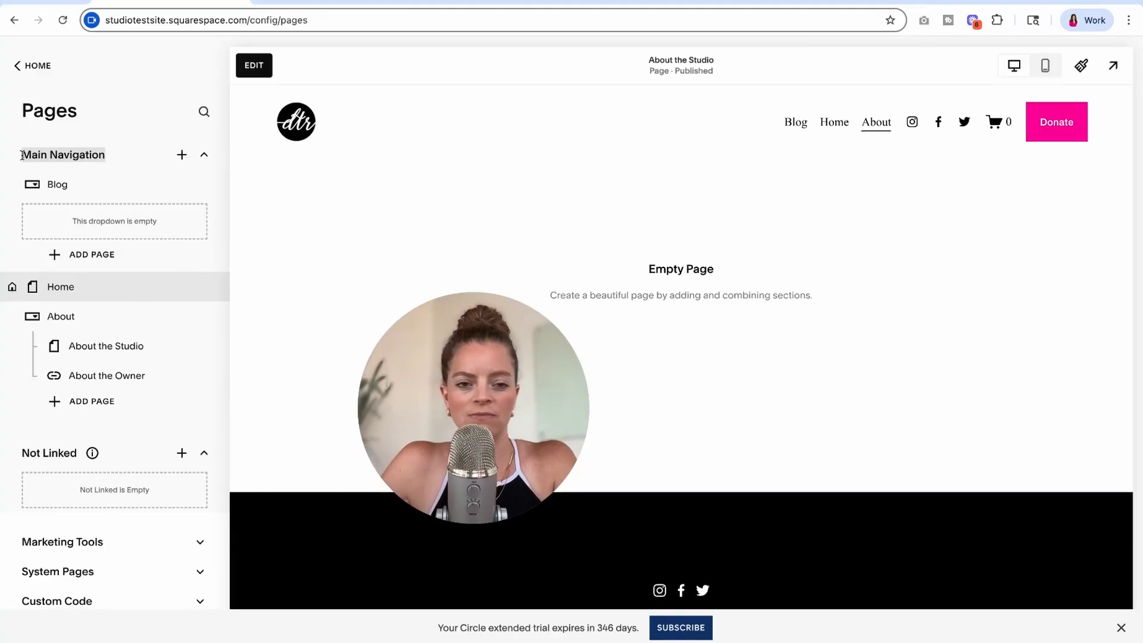
{"action": "mouse_move", "coordinate": [887, 124]}
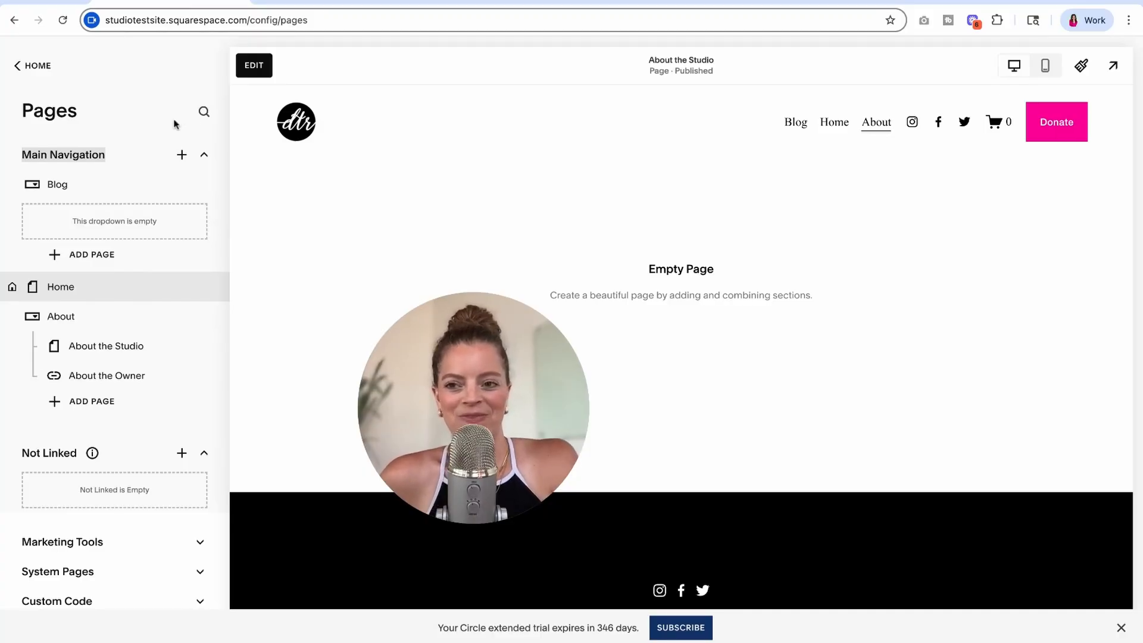
{"action": "left_click", "coordinate": [99, 146]}
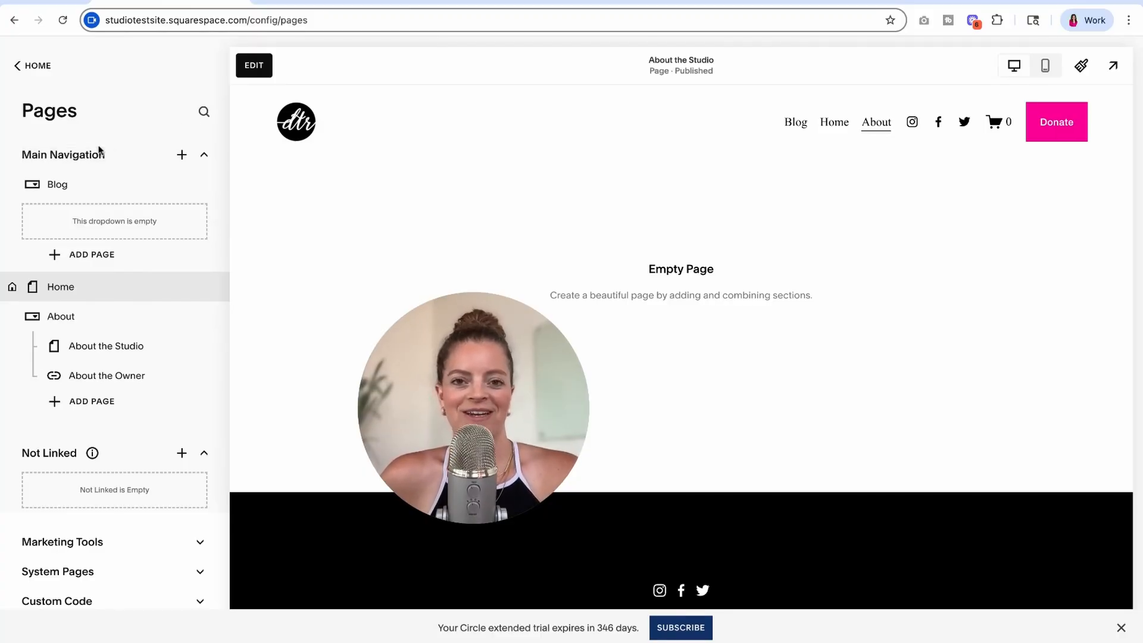